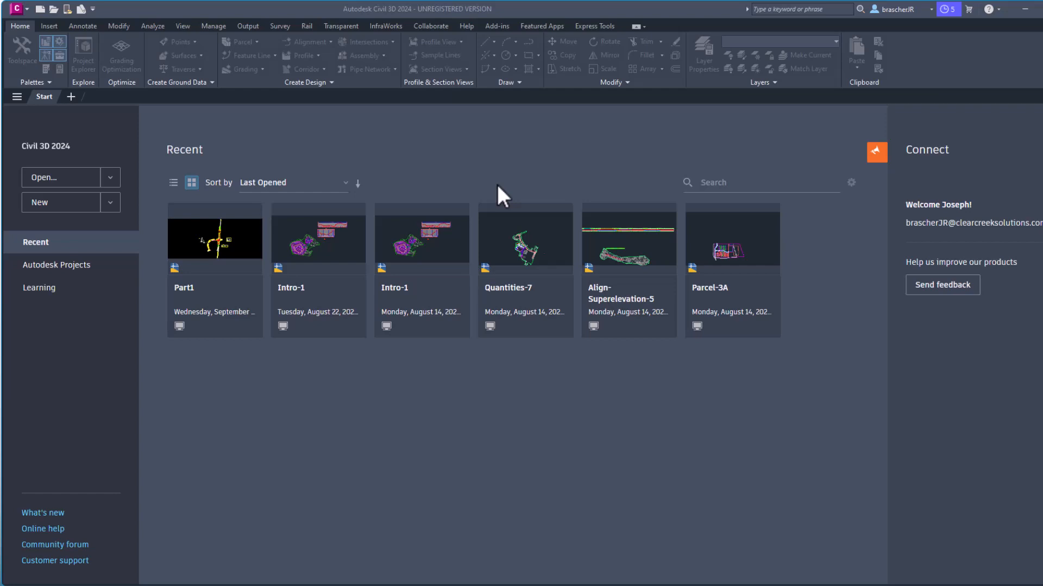
Step: Create a new drawing and start a points import from file, adding PointsImport.txt as the source file
click(82, 204)
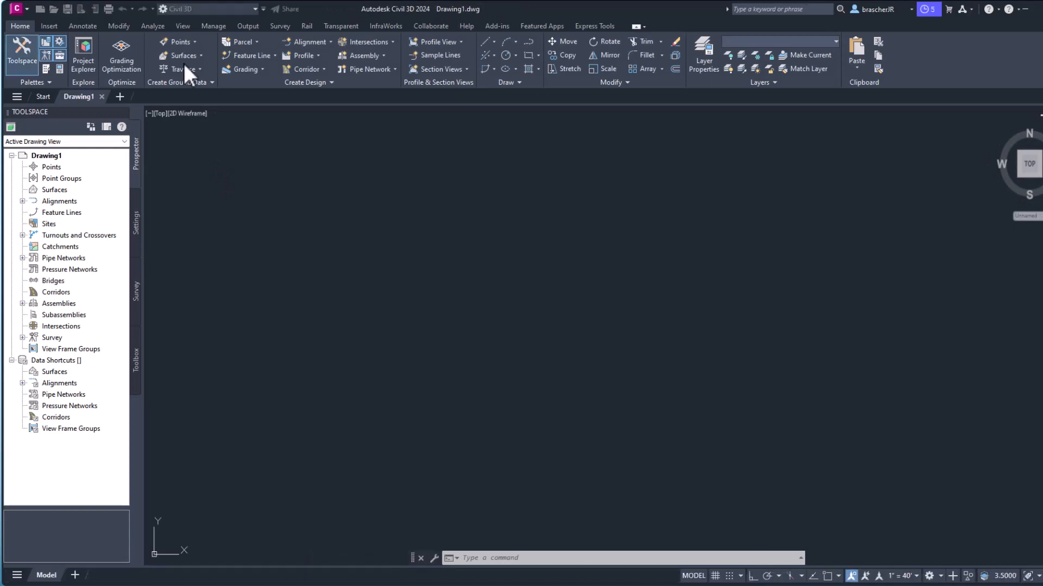
click(47, 27)
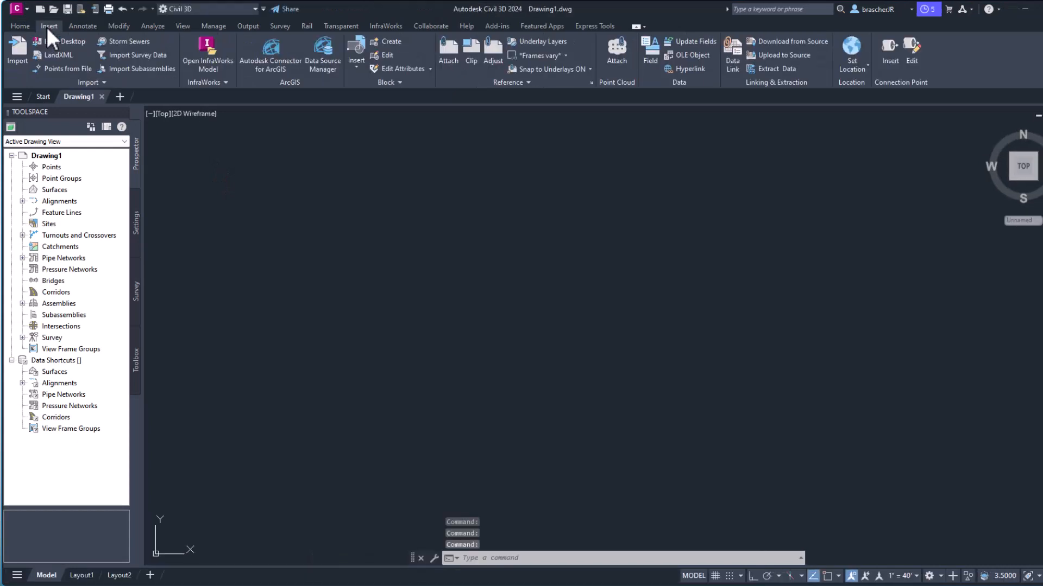
click(69, 69)
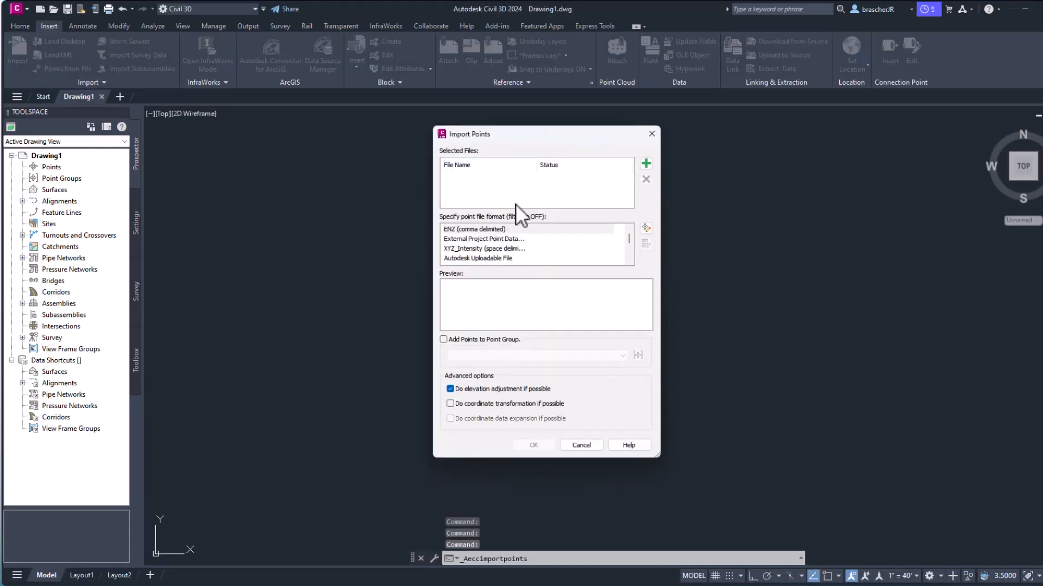
click(646, 163)
scroll(477, 291, down, 15)
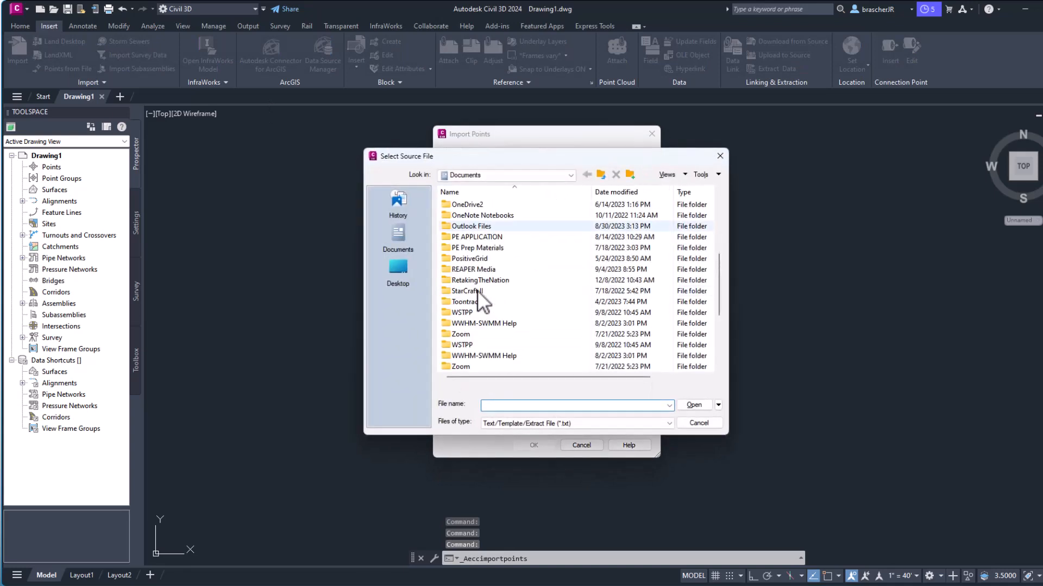
double_click(490, 312)
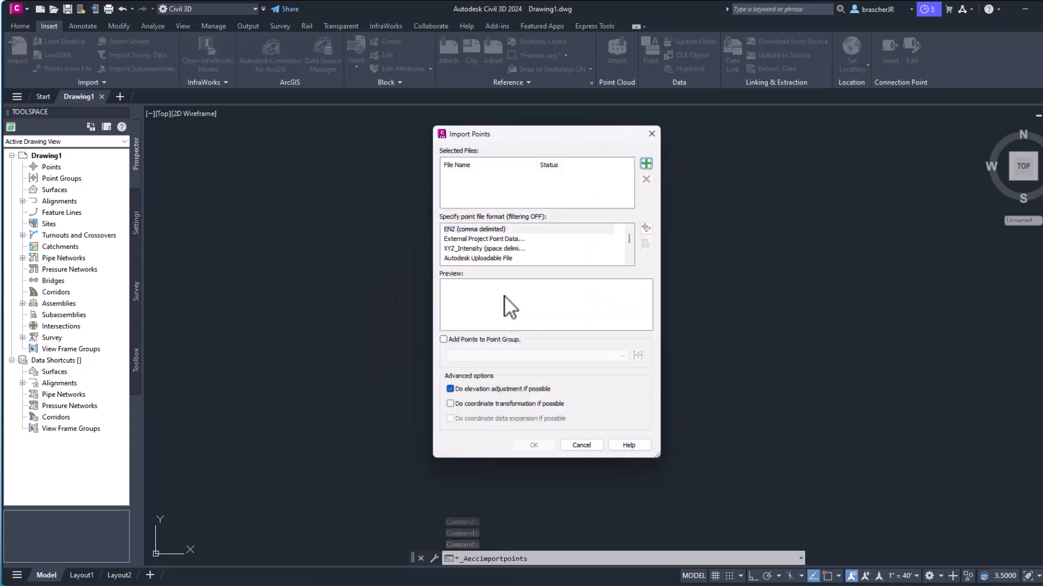
Step: Set the point file format to PNEZD (comma delimited) and check the preview of the point data
scroll(500, 244, down, 3)
click(491, 257)
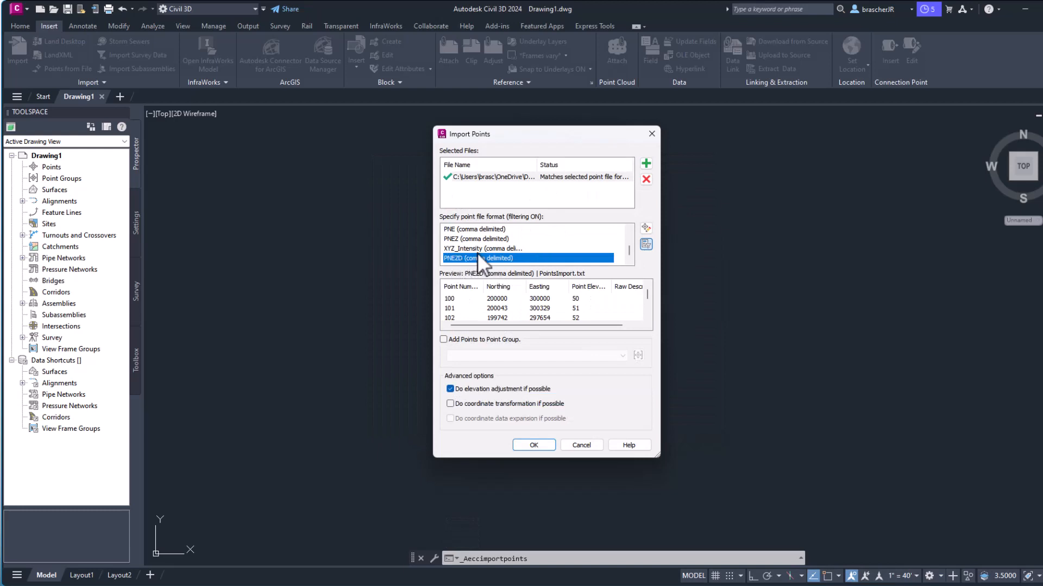
scroll(480, 304, down, 1)
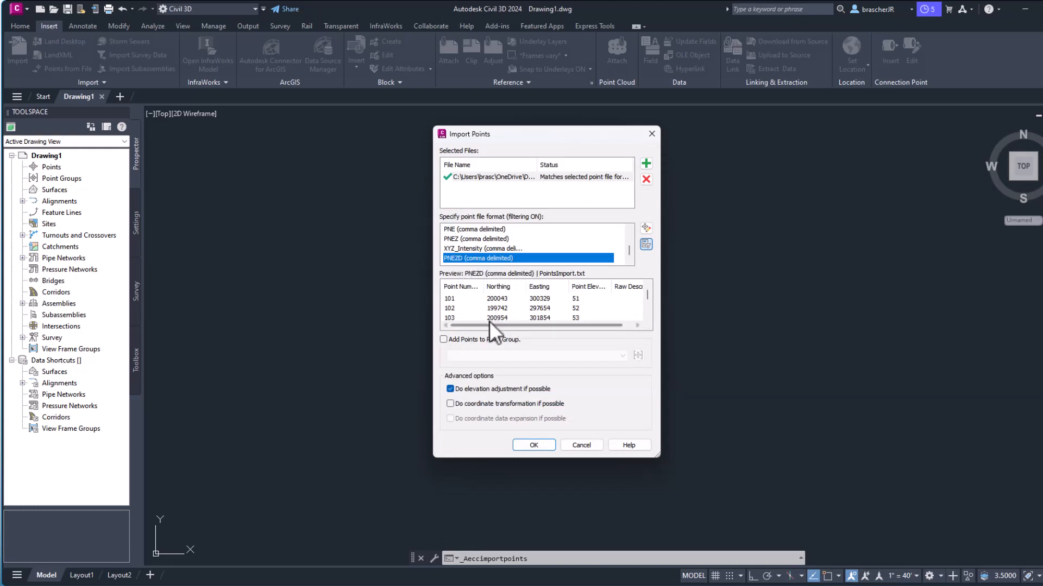
Step: Assign the points to a new point group named "Survey Data" and run the import
click(445, 339)
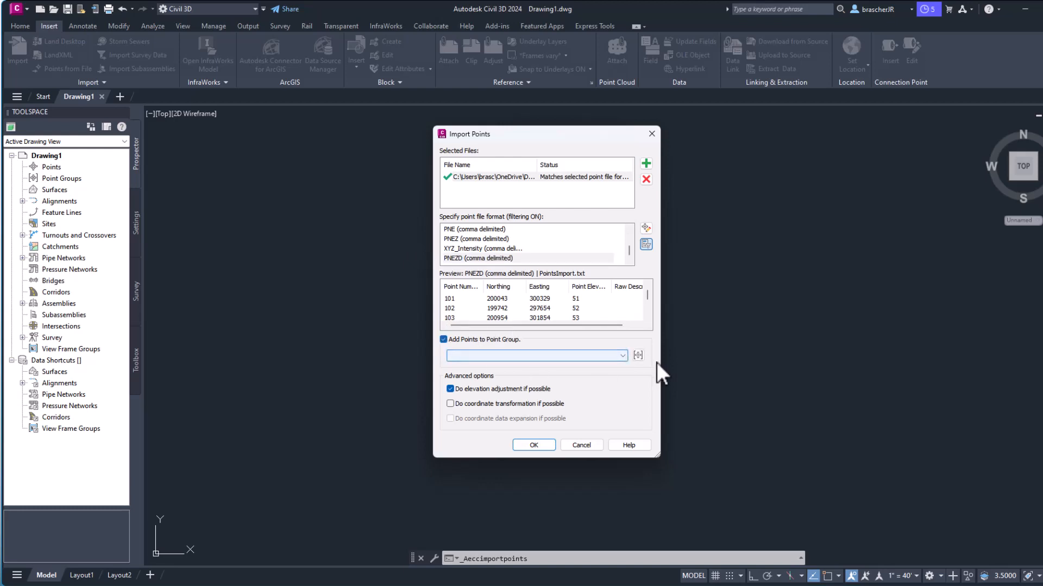
click(637, 355)
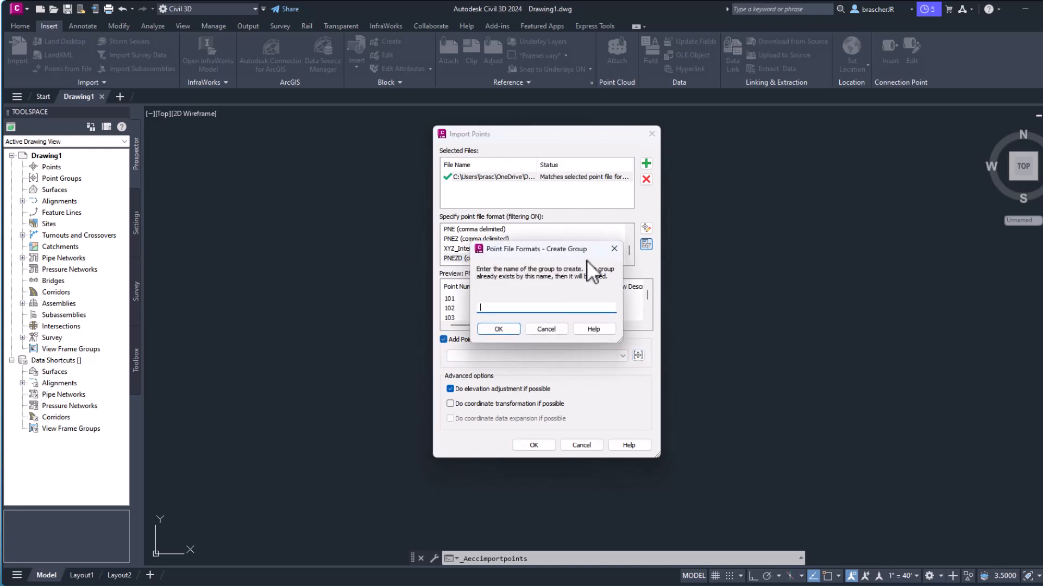
text(Survey Data)
click(491, 328)
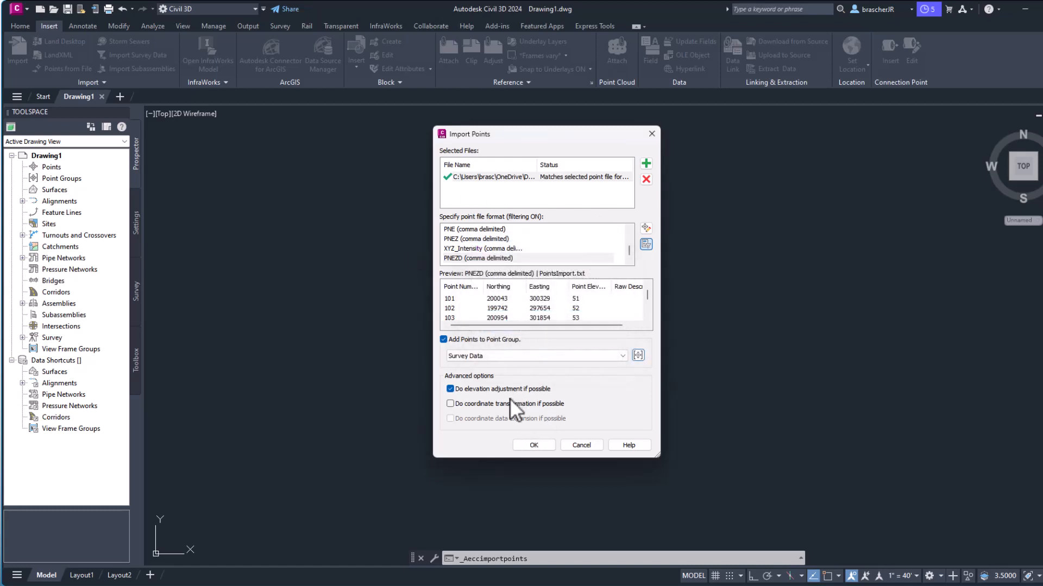
click(534, 447)
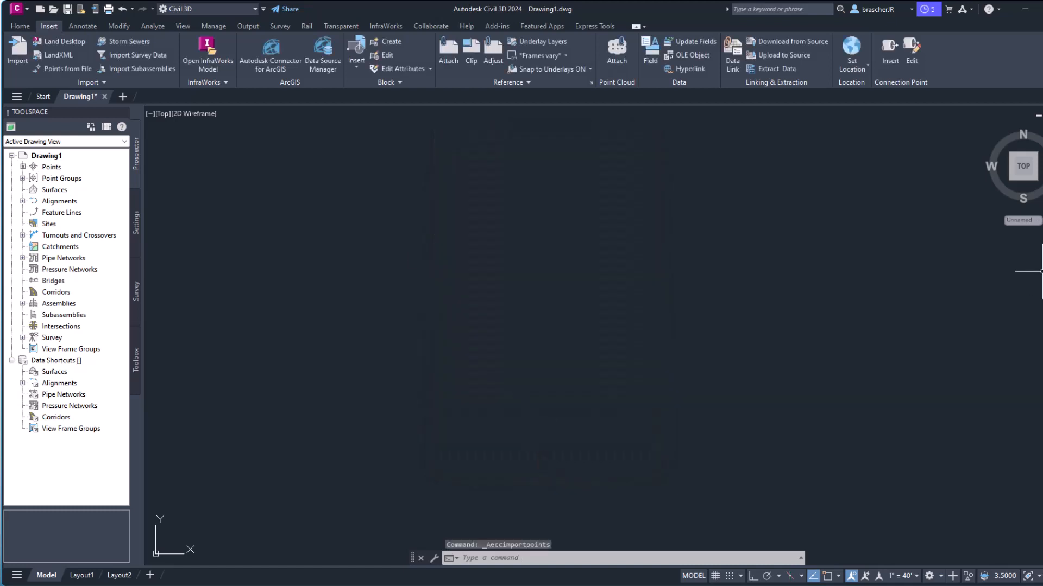
Step: Show the full extents of the imported points and inspect the marker and label of point 100 up close
click(1042, 271)
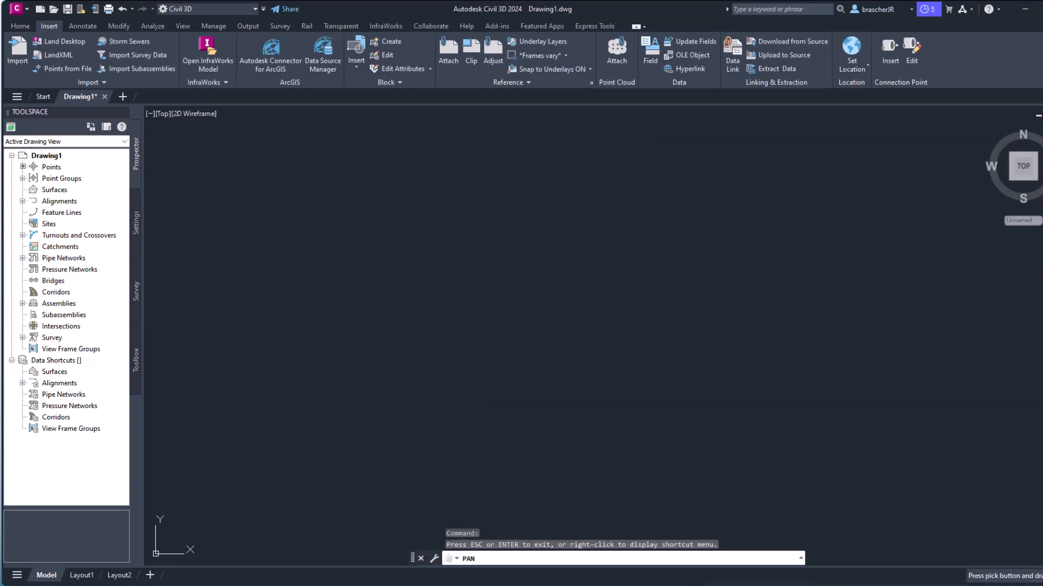
right_click(896, 312)
click(939, 407)
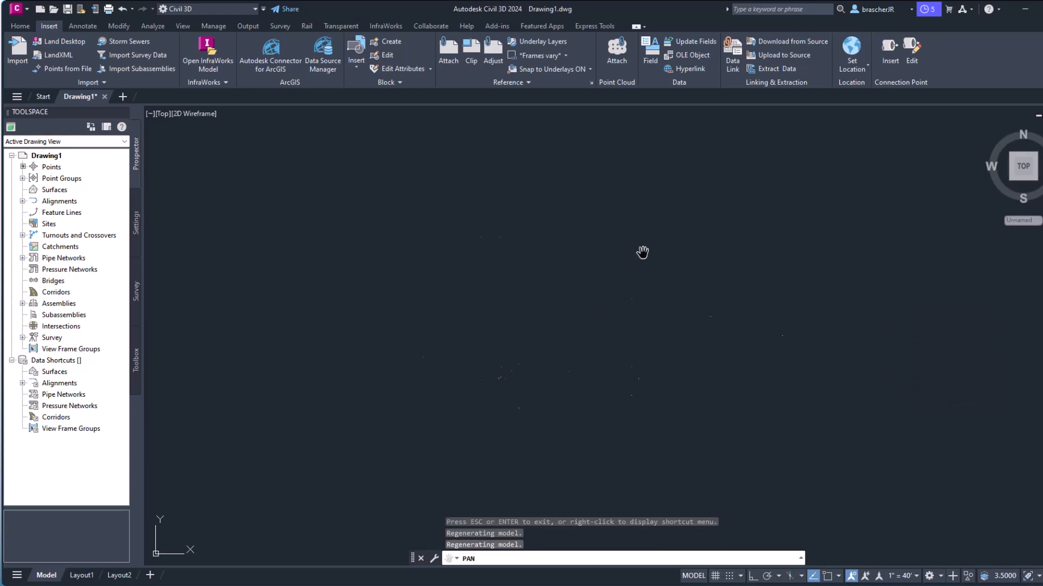
drag(643, 240, 612, 258)
scroll(554, 326, up, 10)
scroll(530, 249, up, 10)
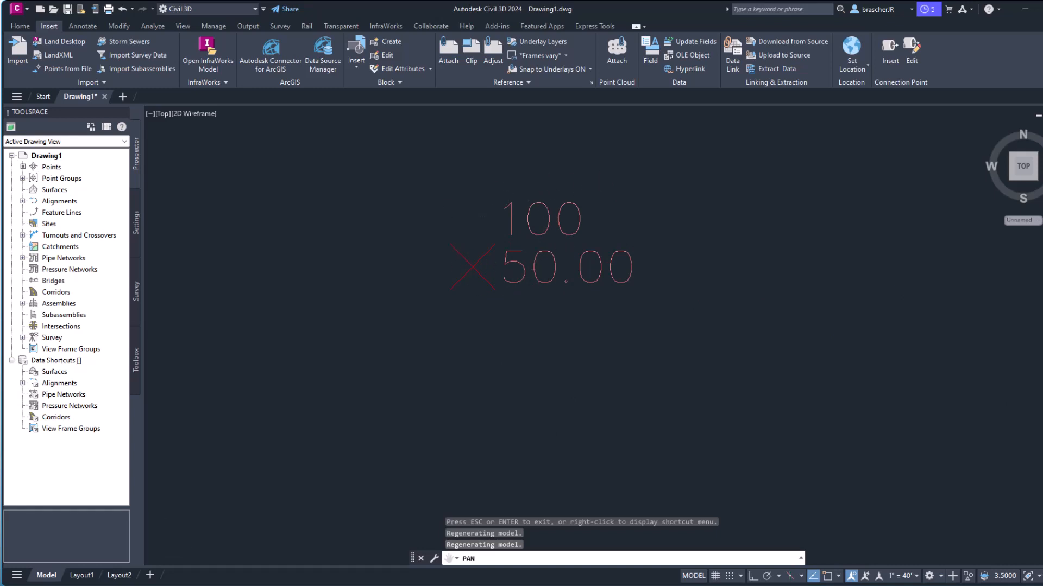
Step: Examine the labels and spacing of the imported points around points 100, 101, 111 and 113
scroll(574, 191, down, 5)
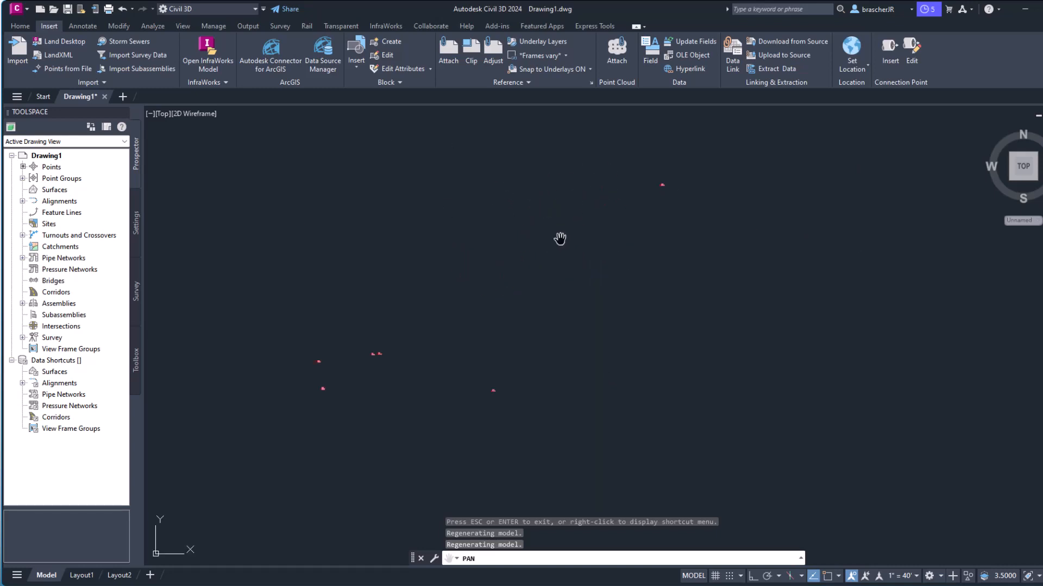
scroll(559, 238, down, 2)
scroll(443, 291, up, 3)
drag(718, 246, 659, 252)
scroll(658, 253, up, 4)
drag(535, 256, 751, 179)
scroll(667, 212, up, 4)
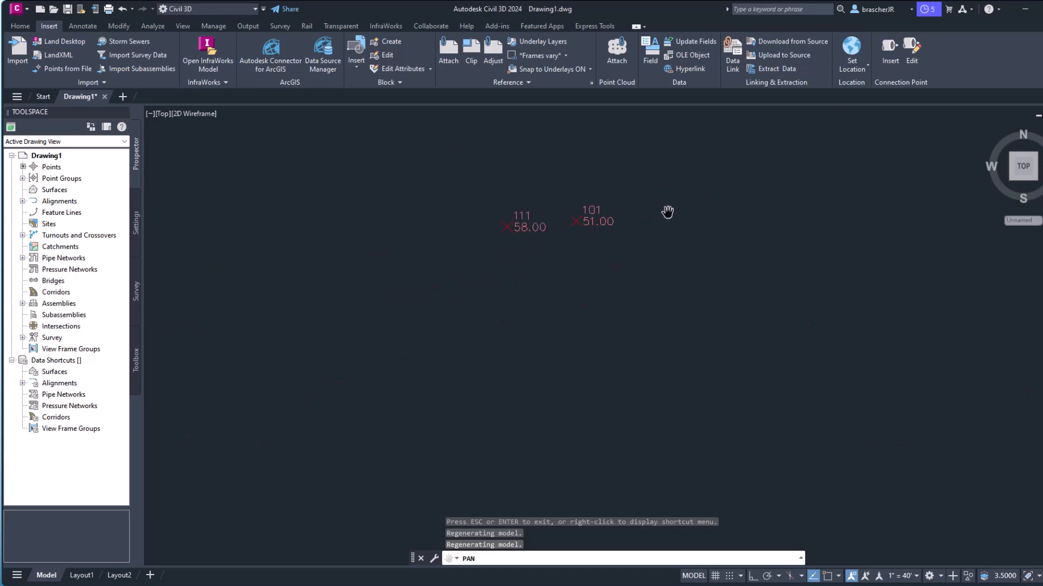
drag(517, 263, 629, 205)
scroll(594, 212, down, 4)
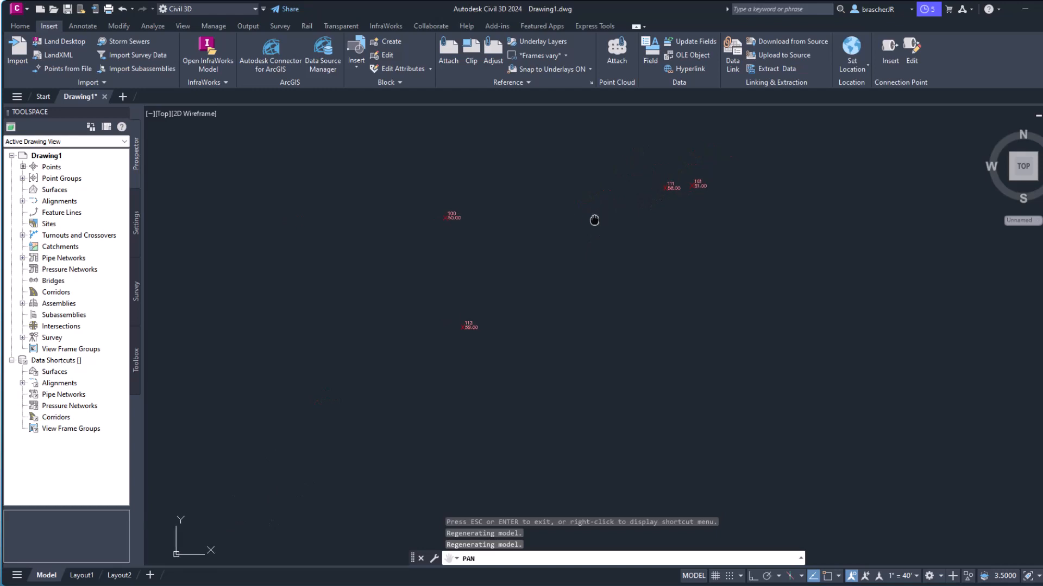
scroll(592, 222, up, 2)
drag(531, 224, 529, 237)
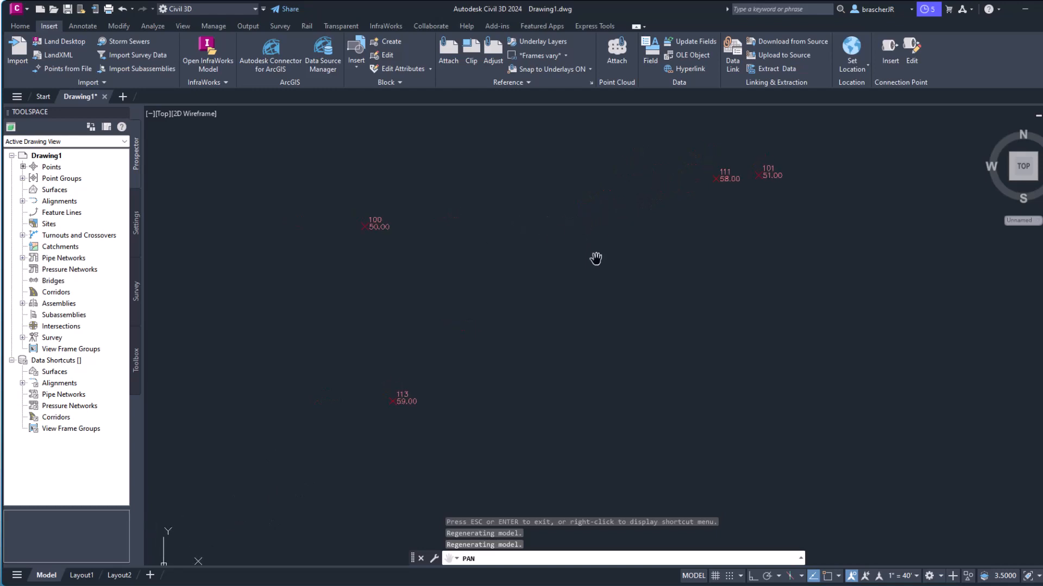
right_click(543, 217)
click(553, 221)
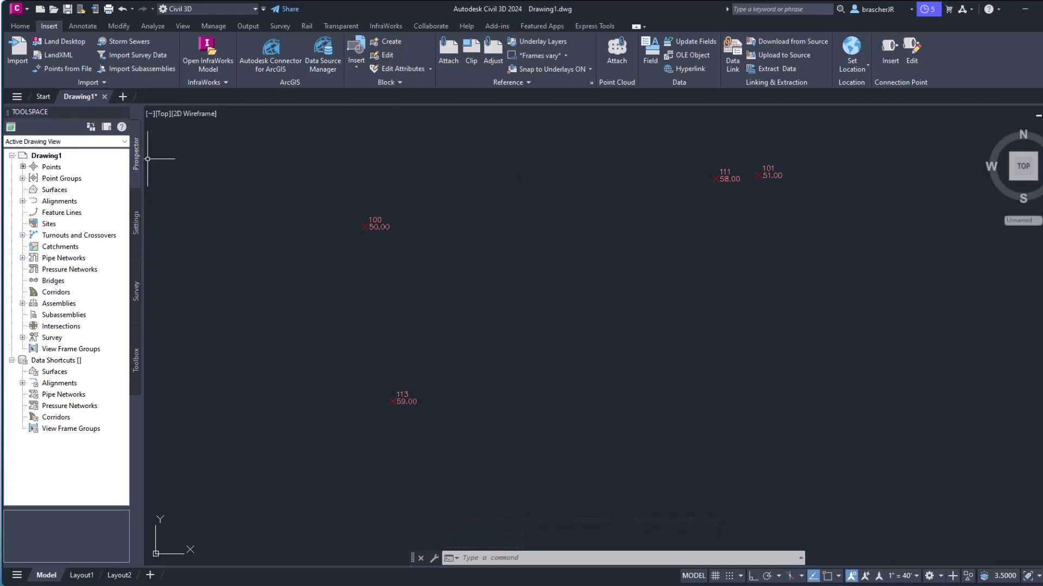
Step: Toggle the Toolspace off and back on, and review its Toolbox, Survey, Settings and Prospector contents
click(28, 25)
click(27, 63)
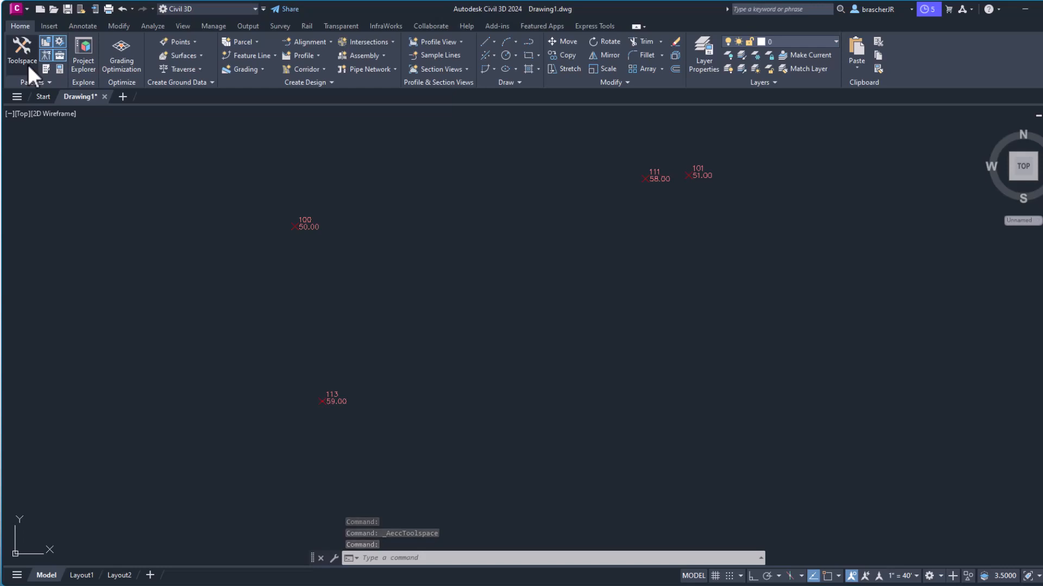
click(28, 60)
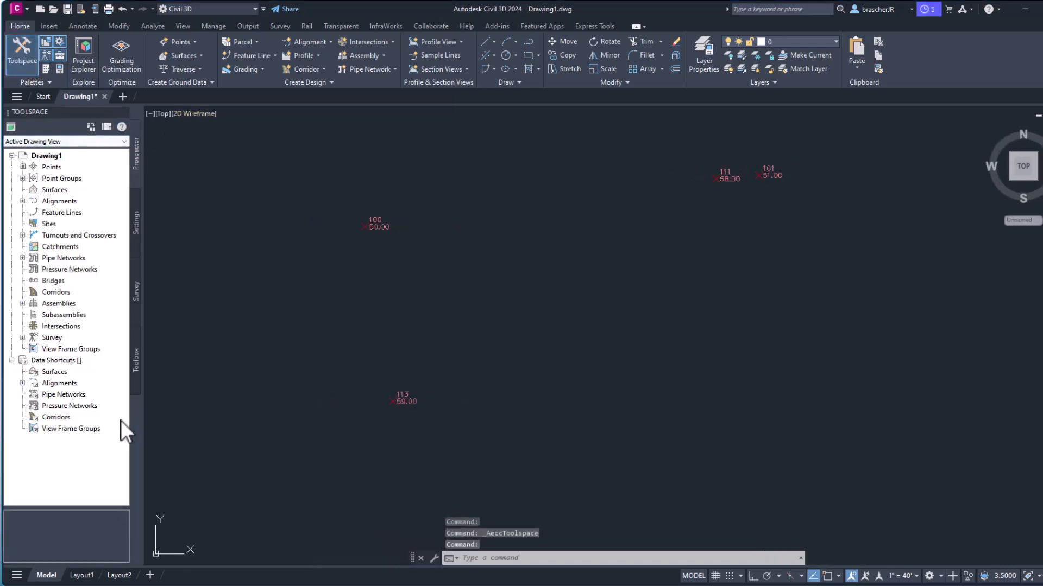
click(137, 358)
click(132, 284)
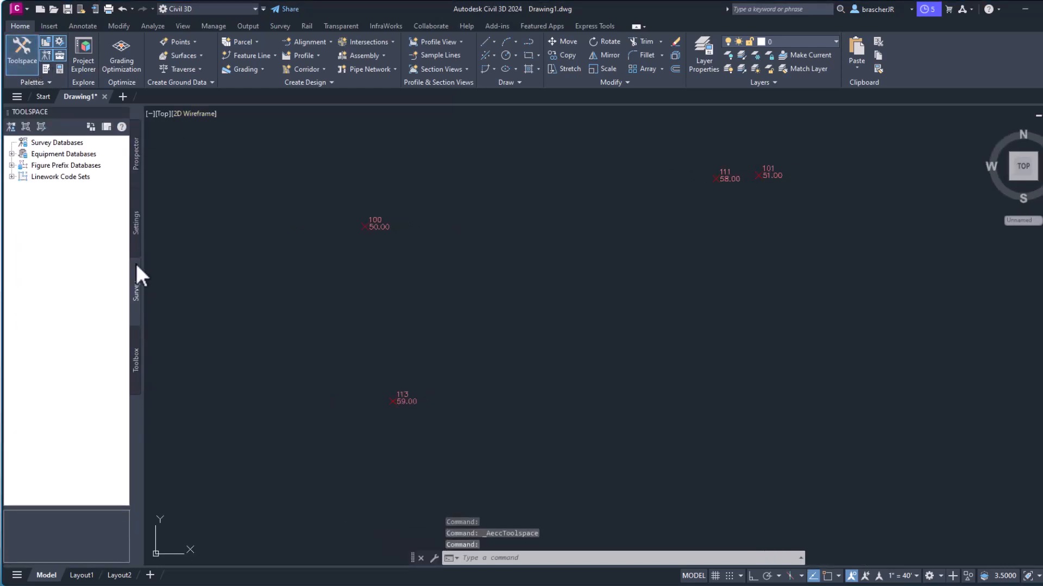
click(136, 222)
click(135, 158)
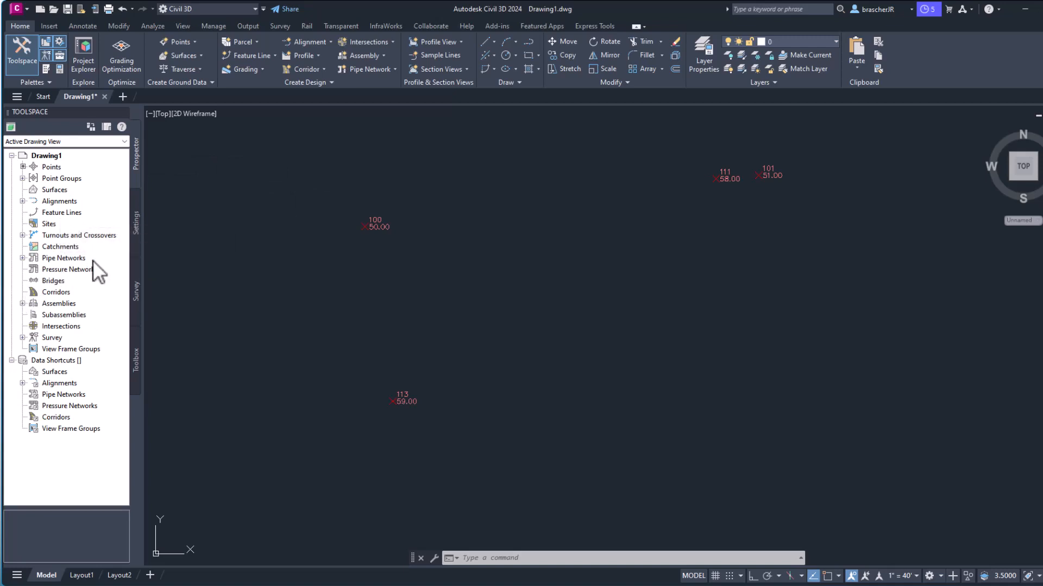
Step: Expand the drawing's point groups and select all points of the Survey Data group in the drawing
click(22, 178)
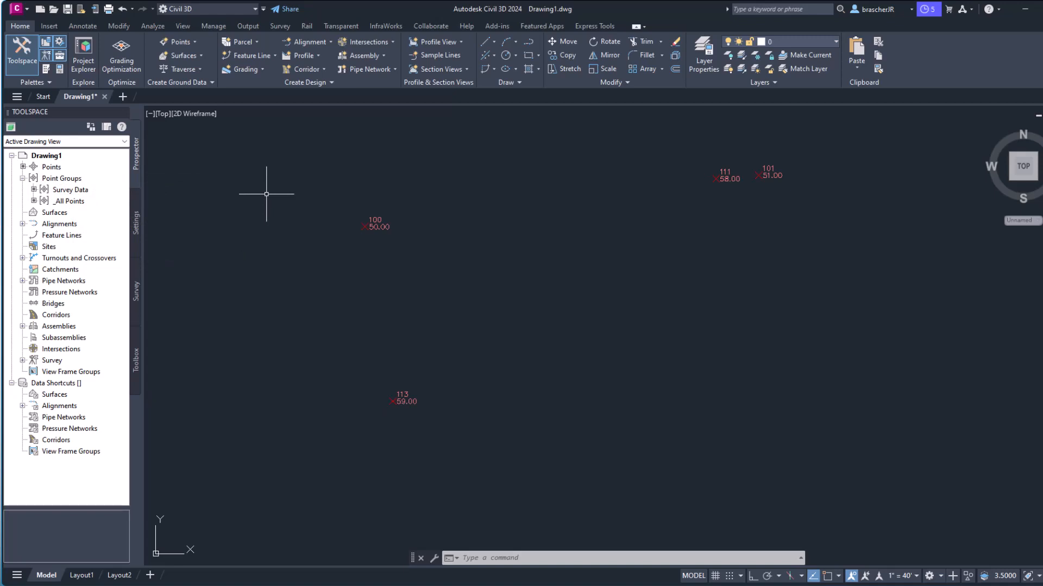
click(76, 187)
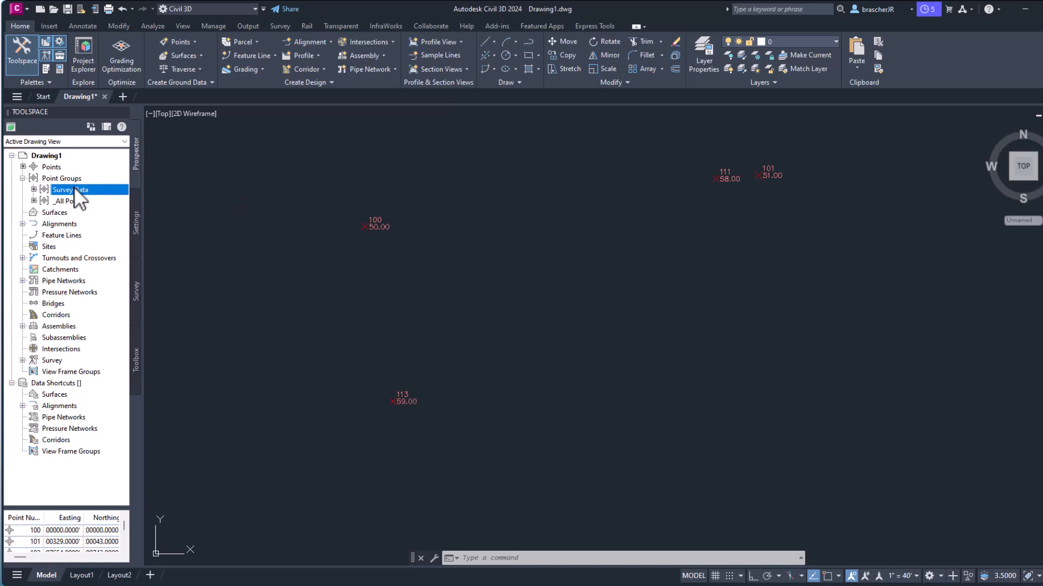
right_click(79, 190)
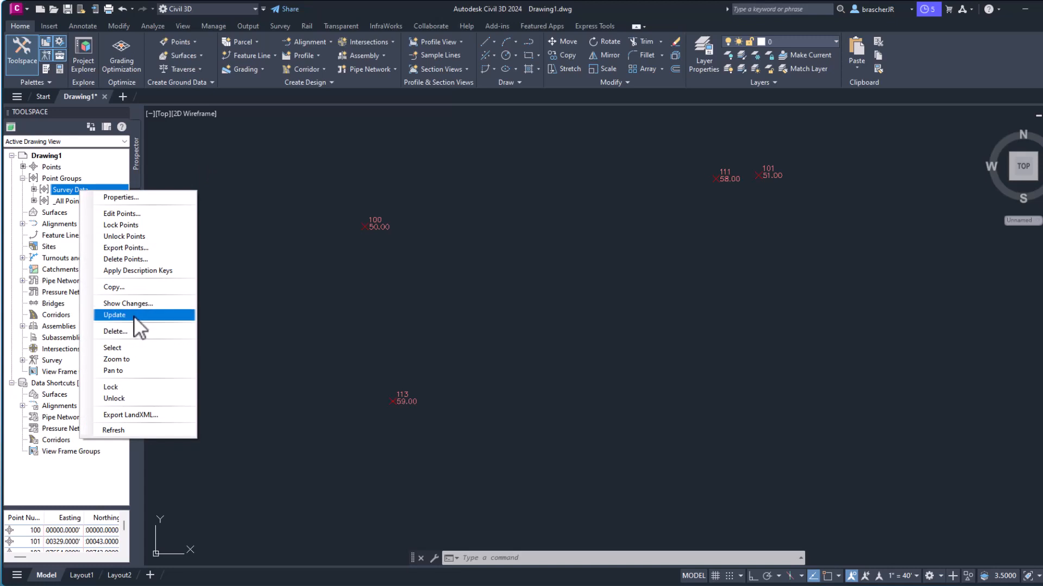
click(132, 348)
Step: Open the Survey Data group's points in the Point Editor, review the table, and close it
right_click(85, 194)
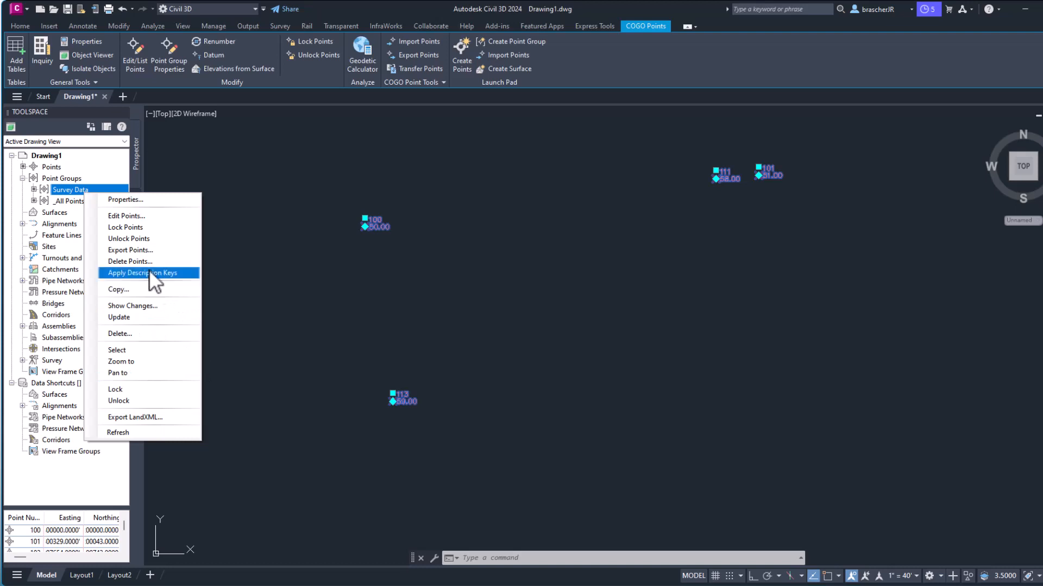
click(122, 217)
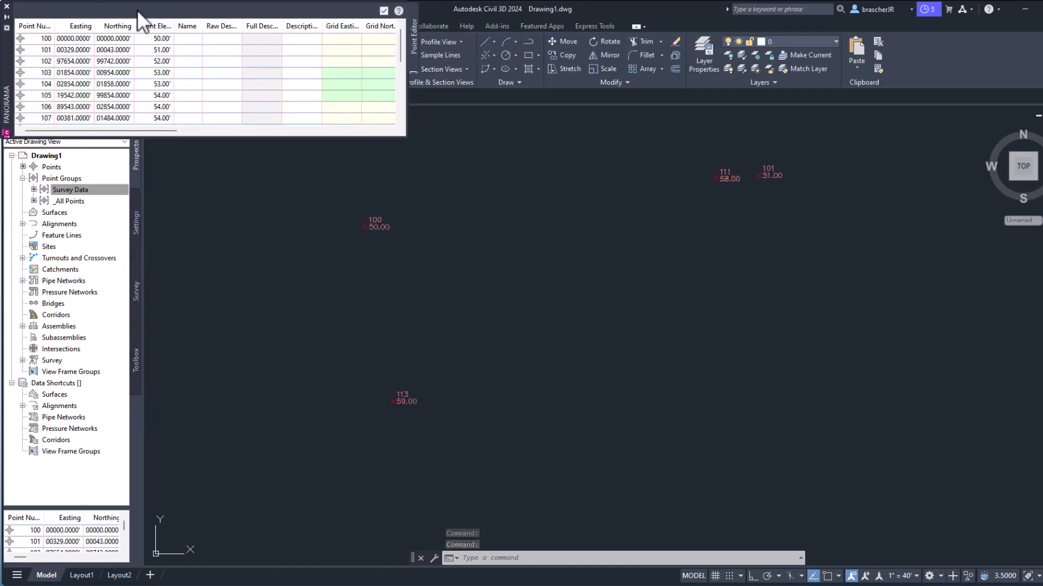
click(7, 6)
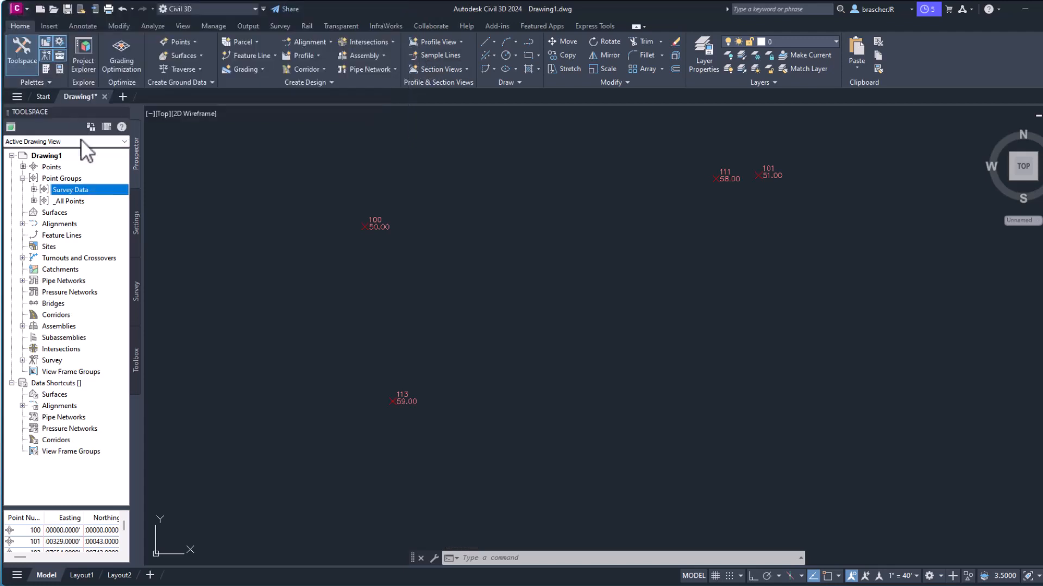
Step: Open the Survey Data point group's properties and review its point group, raw description matching, include, exclude and query settings
right_click(77, 189)
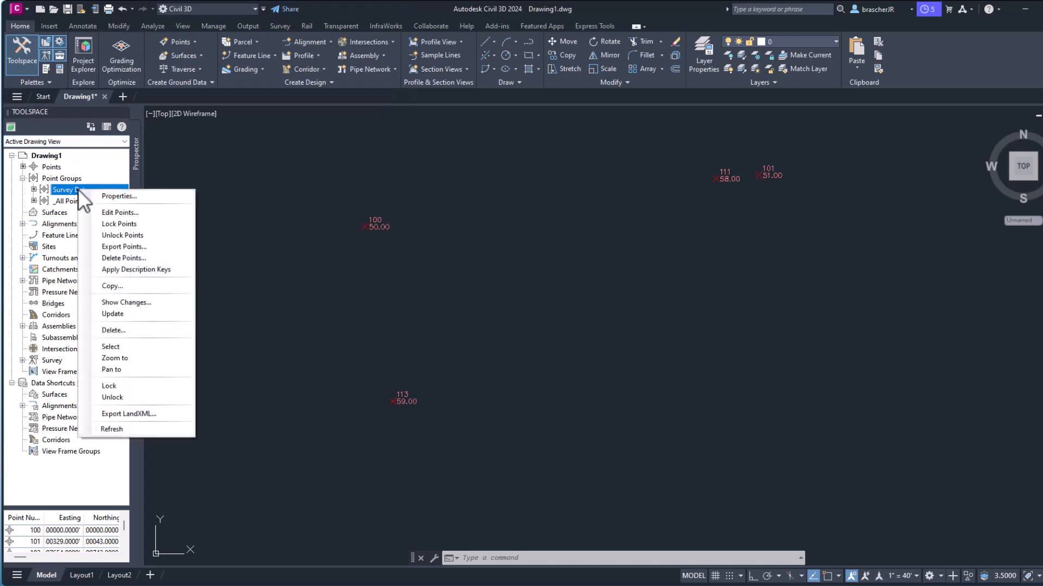
click(120, 195)
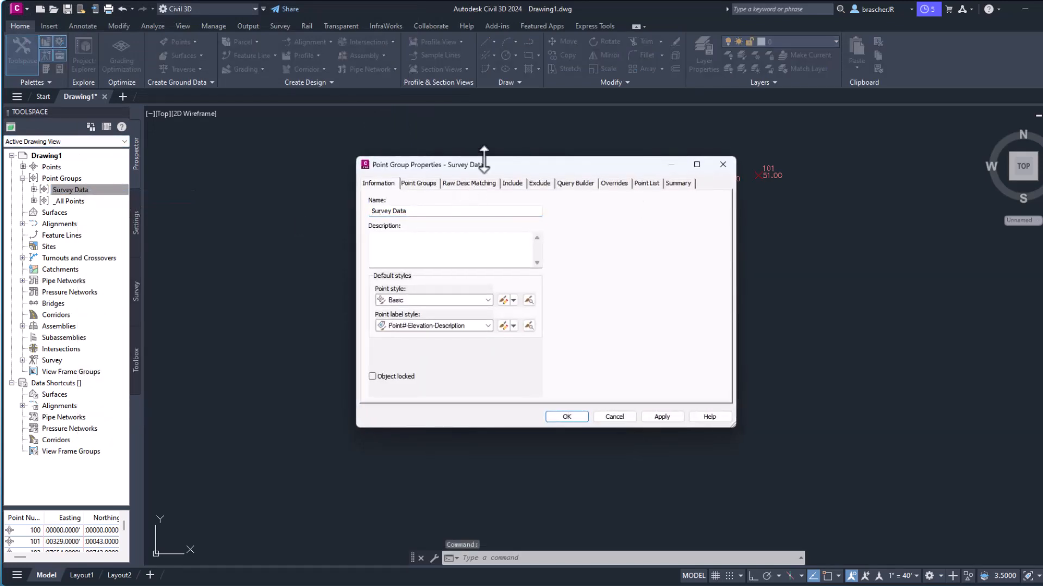
mouse_move(500, 163)
mouse_down()
mouse_move(404, 135)
mouse_move(696, 309)
mouse_move(520, 165)
mouse_move(500, 165)
mouse_up()
click(374, 187)
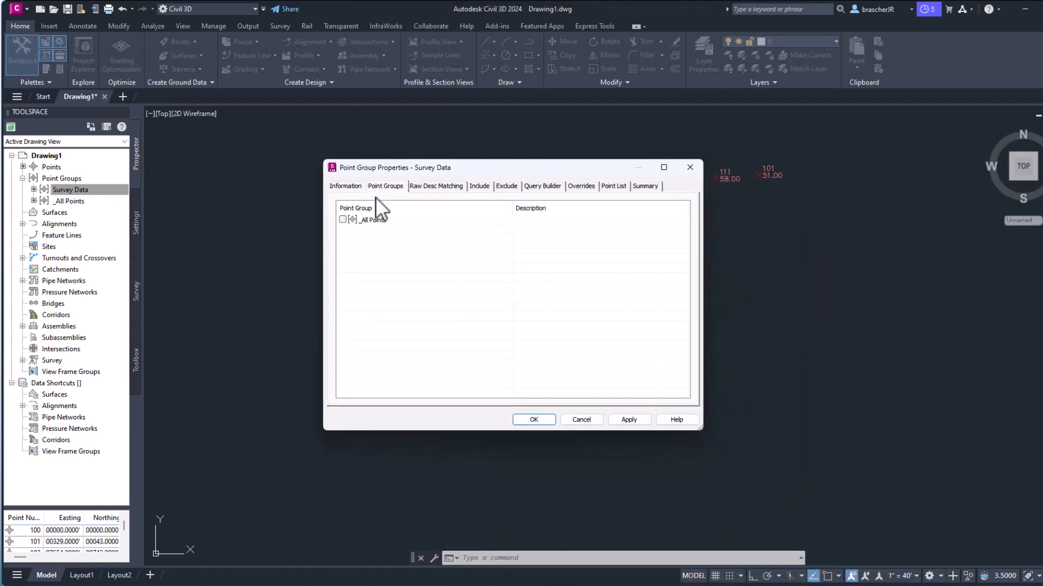
click(437, 186)
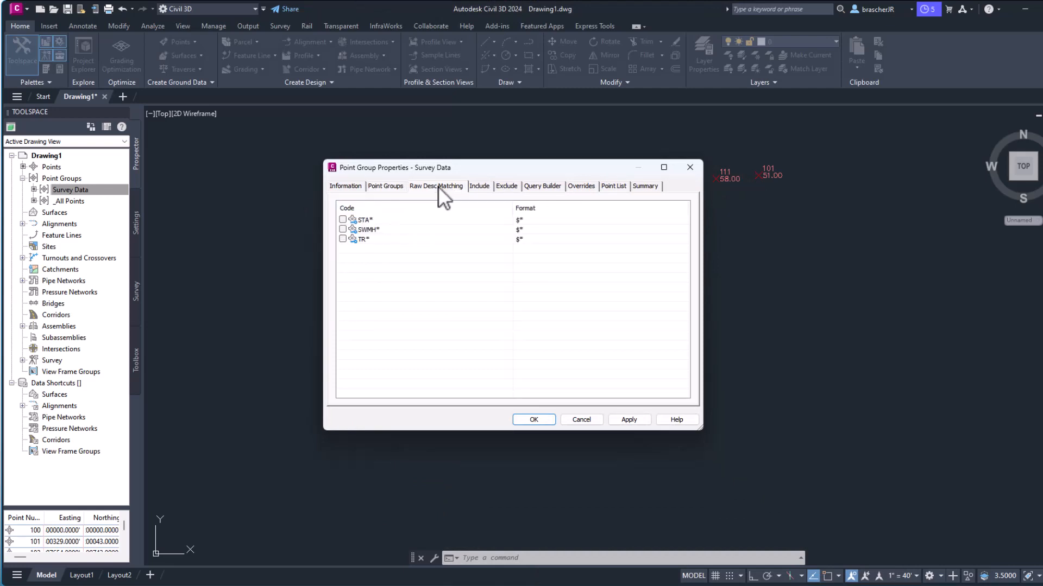
click(478, 185)
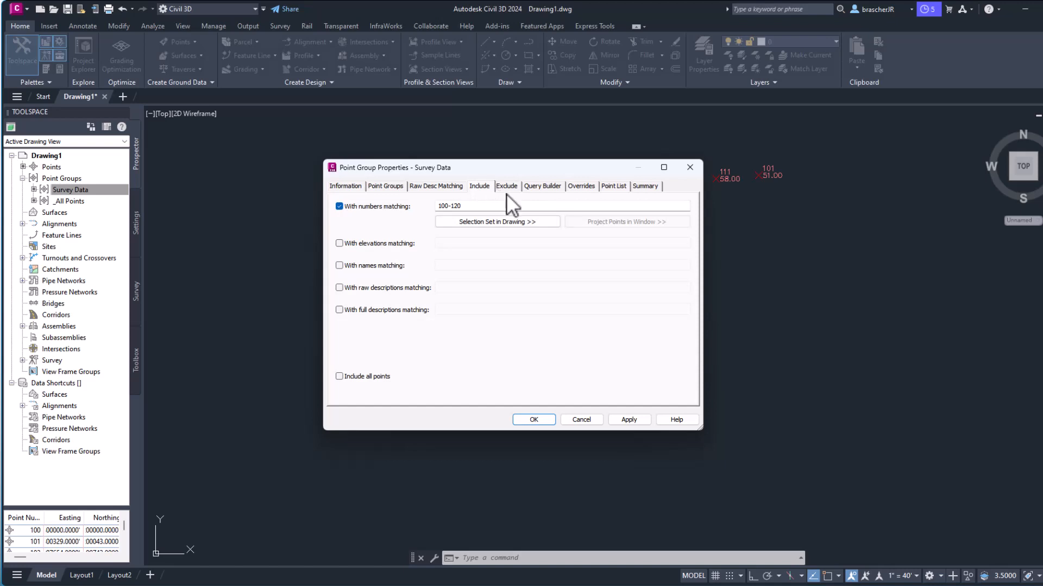
click(529, 185)
click(509, 186)
Step: Set the Survey Data group's point style override to Benchmark and apply it
click(571, 184)
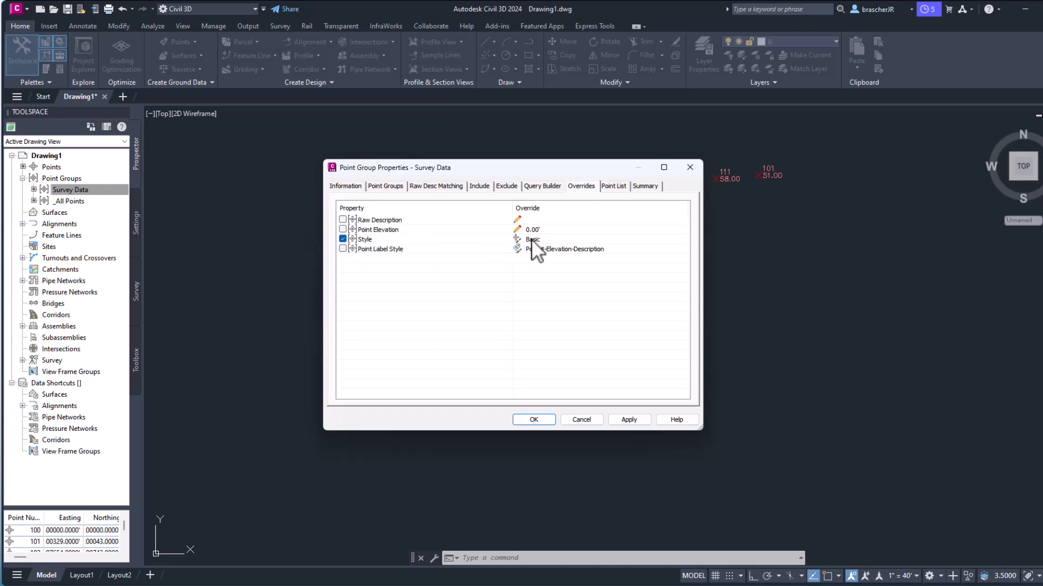
drag(576, 166, 498, 173)
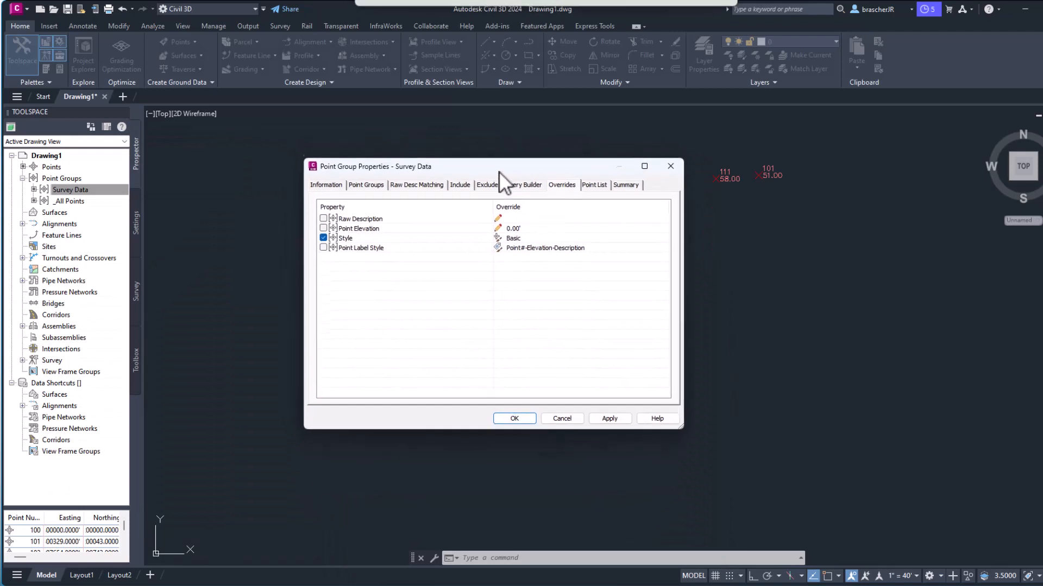
click(511, 243)
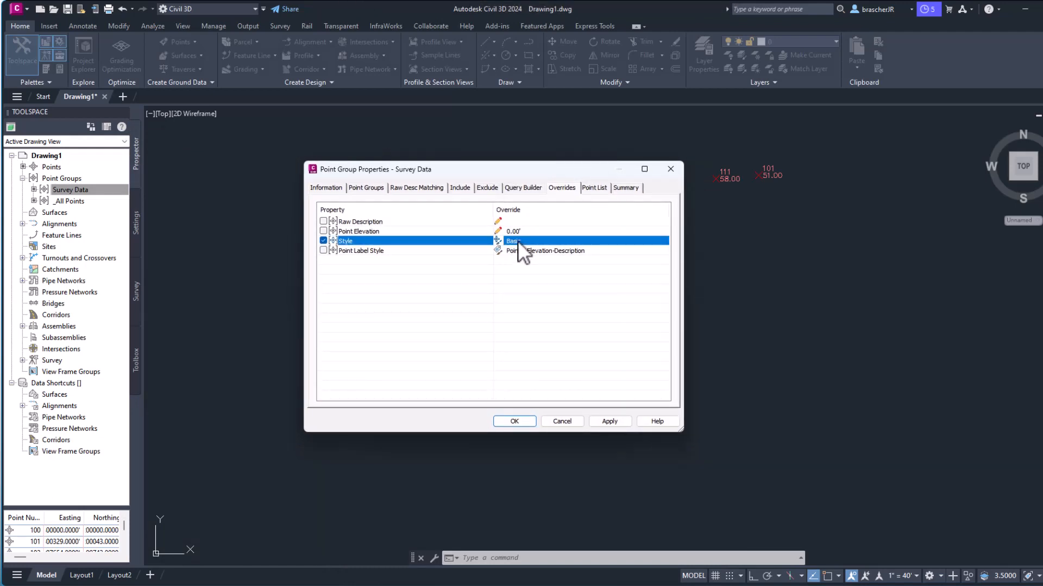
click(517, 241)
click(569, 291)
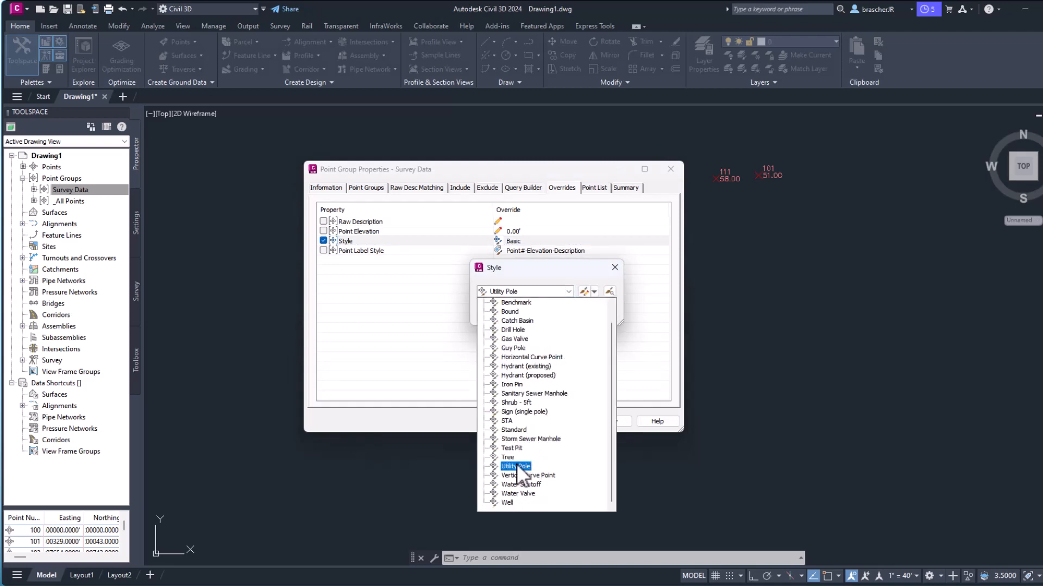
scroll(522, 455, up, 1)
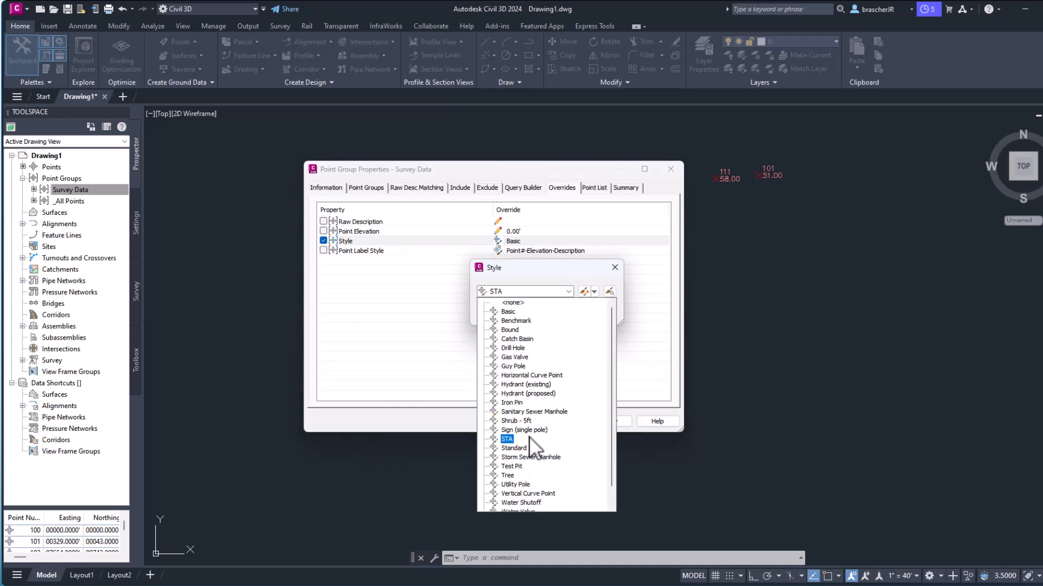
click(541, 321)
click(496, 316)
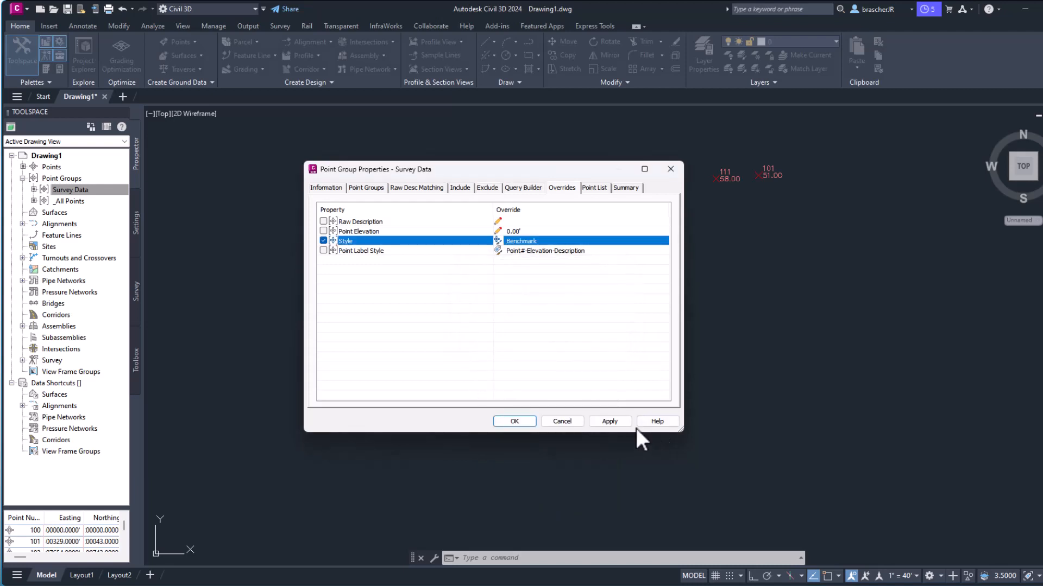
click(611, 422)
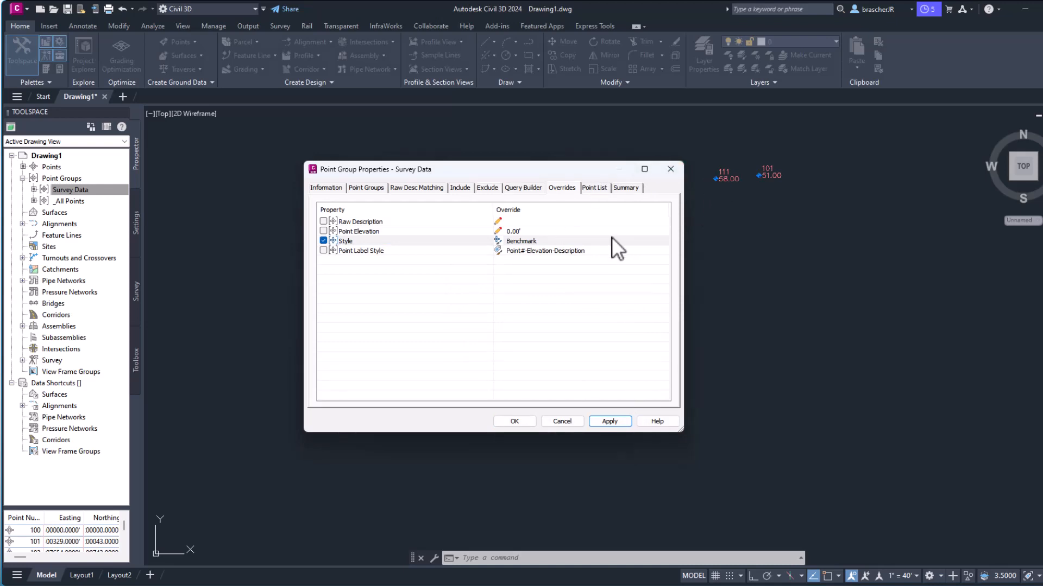
Step: Change the group's point style override to Hydrant (existing) and apply it
click(530, 243)
click(568, 292)
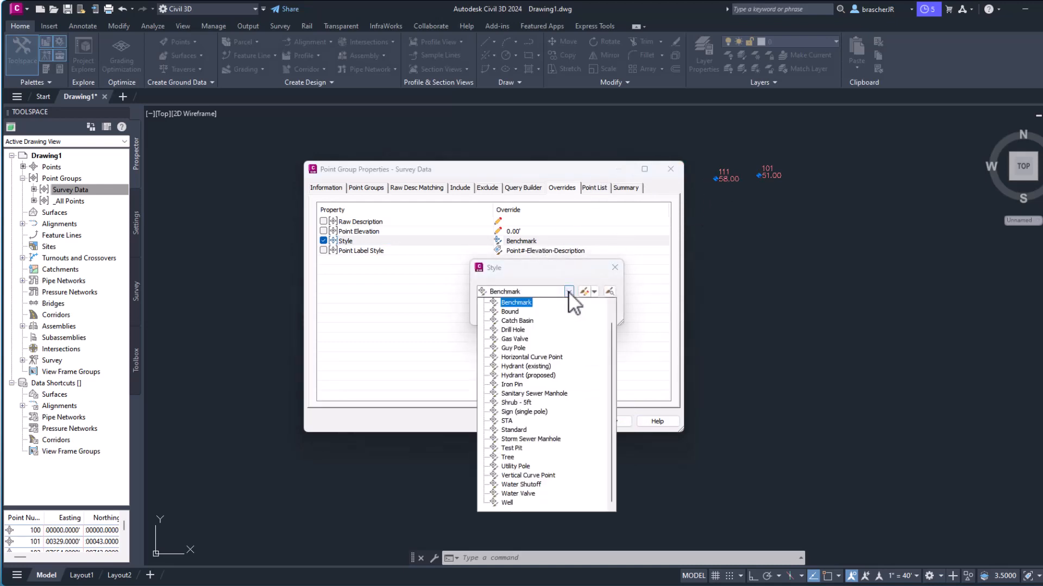
click(531, 366)
click(506, 310)
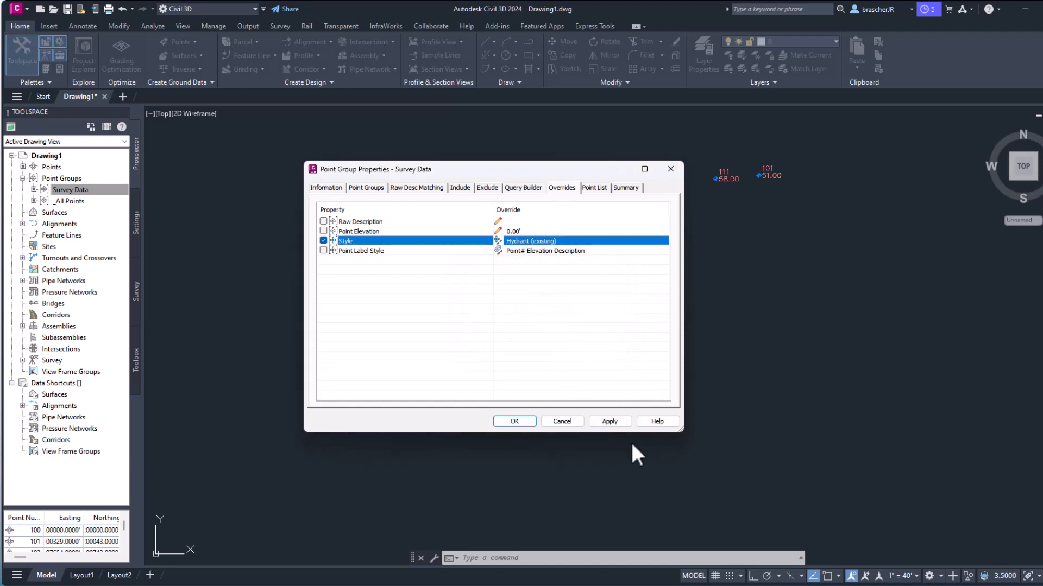
click(610, 422)
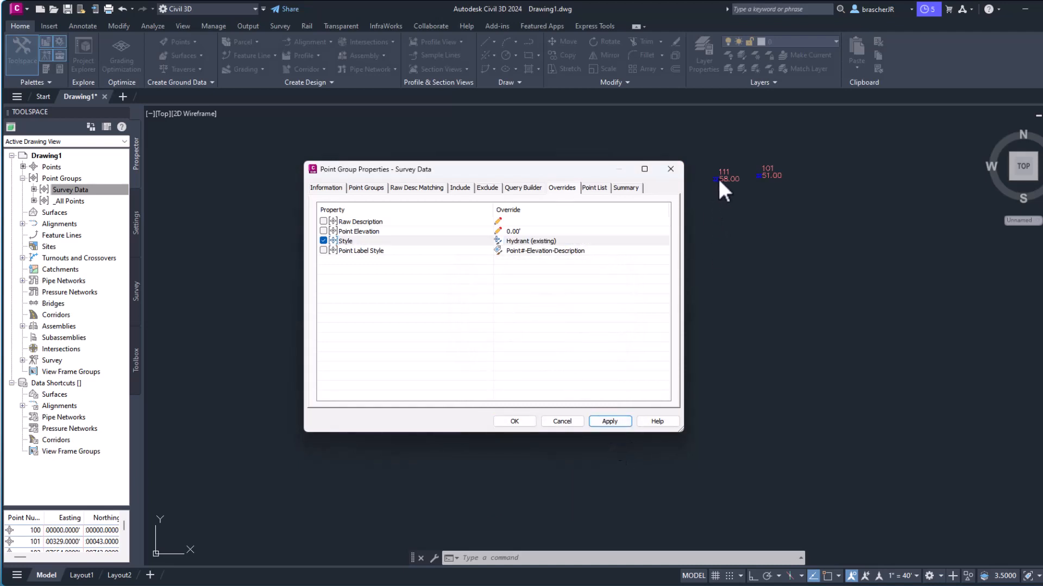
Step: Change the group's point style override to Tree and apply it to the drawing
click(546, 241)
click(568, 291)
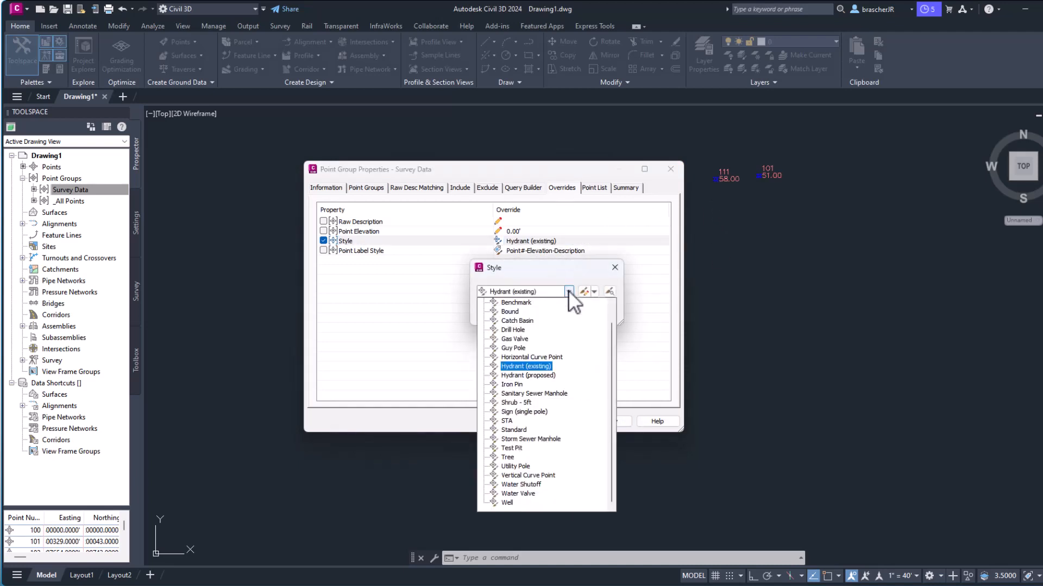
click(523, 458)
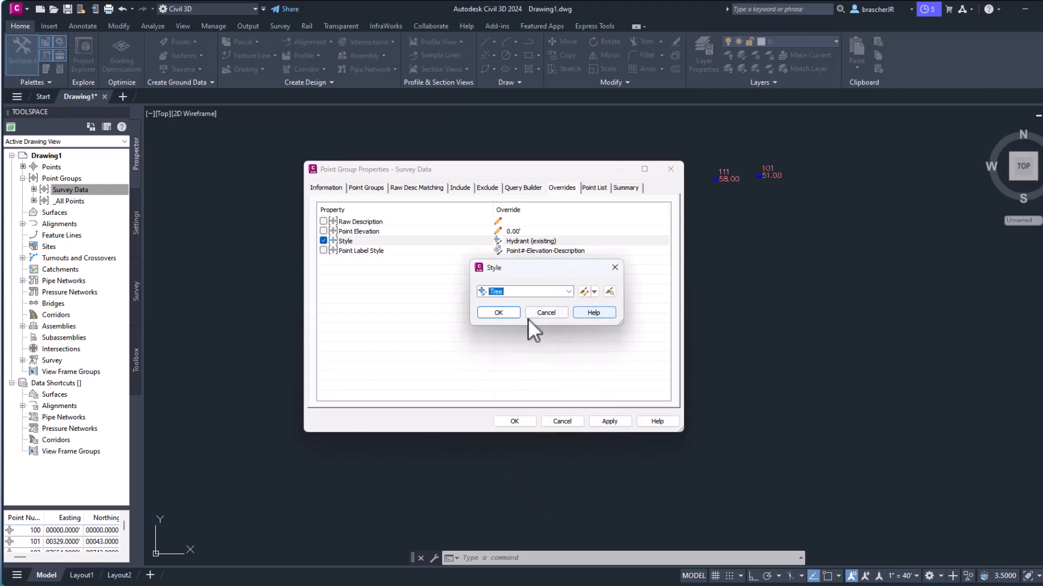
key(Return)
click(609, 422)
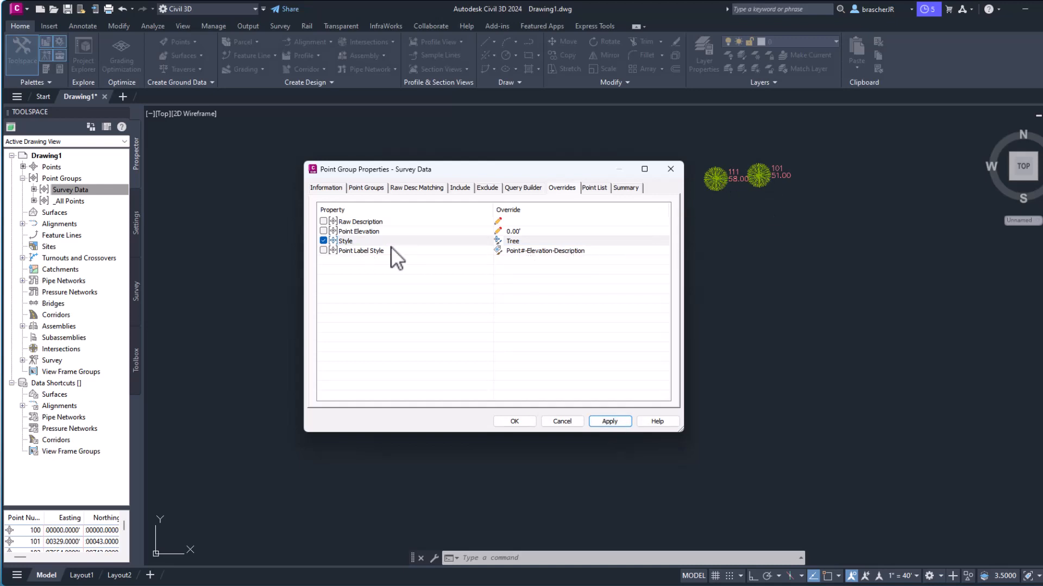
Step: Set the group's point label style override to Point Number Only and apply it
click(519, 253)
click(529, 251)
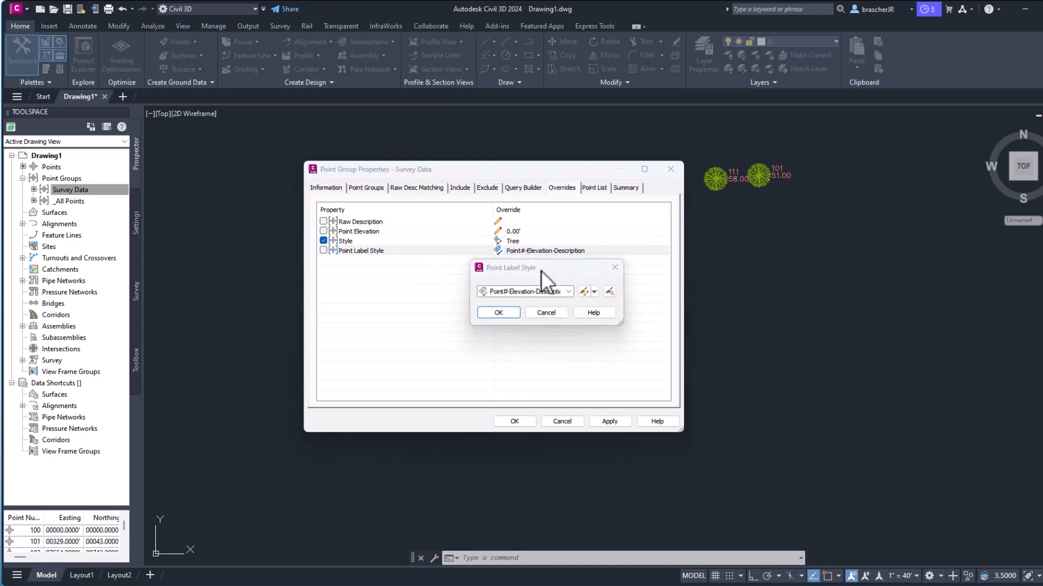
click(569, 292)
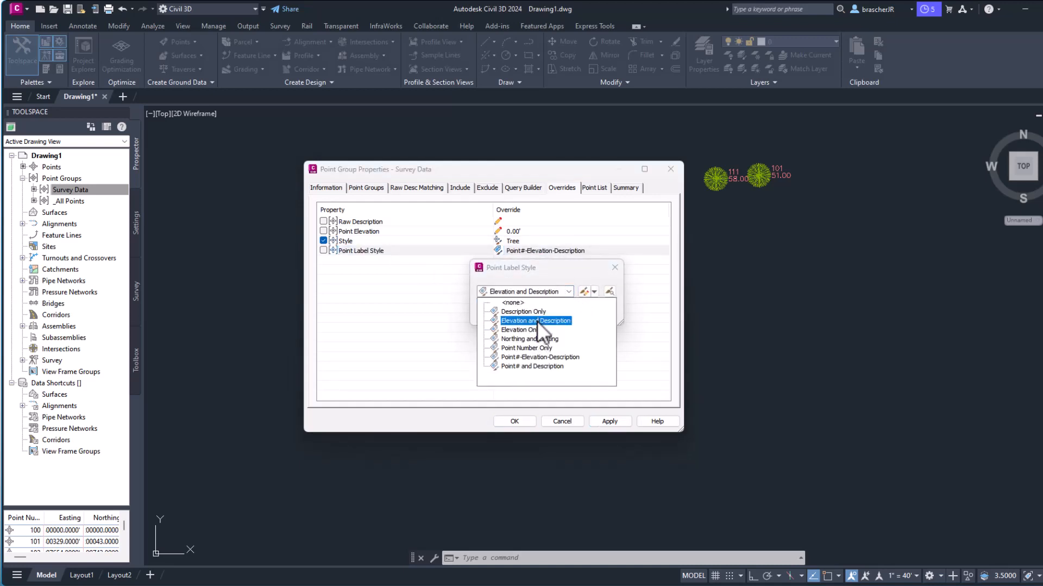
click(538, 349)
click(505, 314)
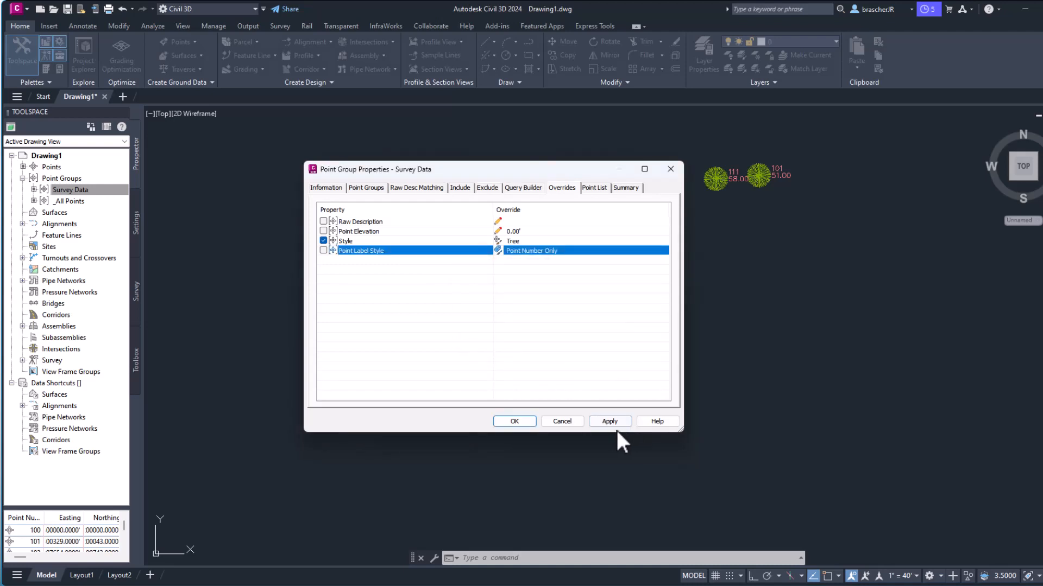
click(615, 424)
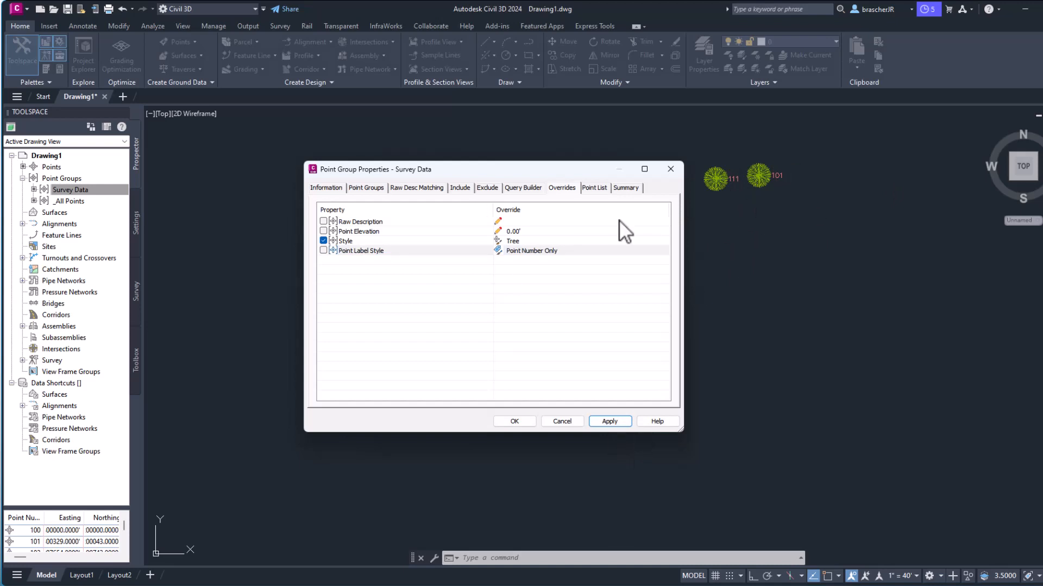
Step: Review the Survey Data group's query builder, point list and overrides, and close its properties
click(526, 187)
click(585, 188)
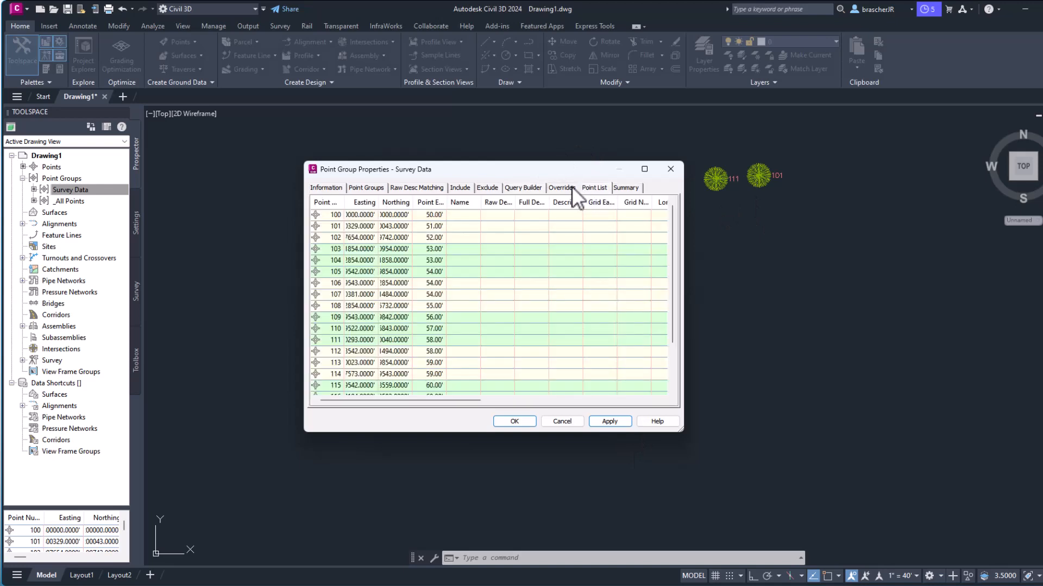
click(565, 186)
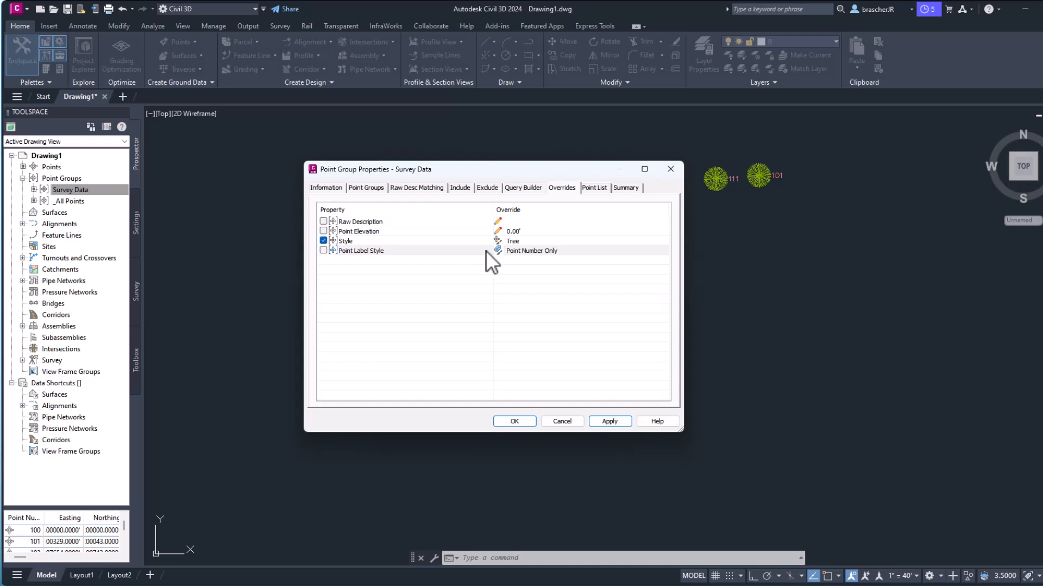
click(670, 169)
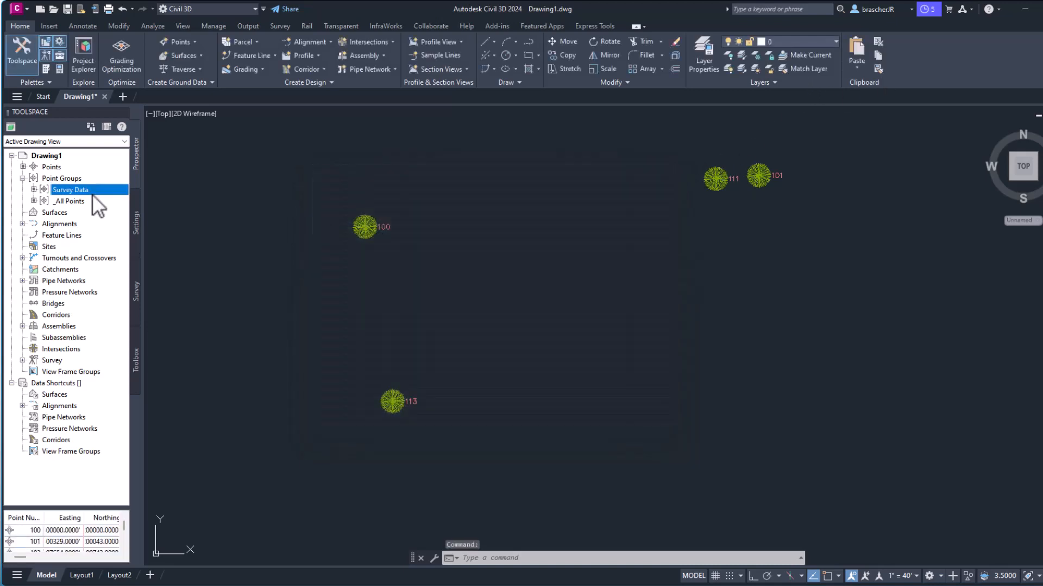